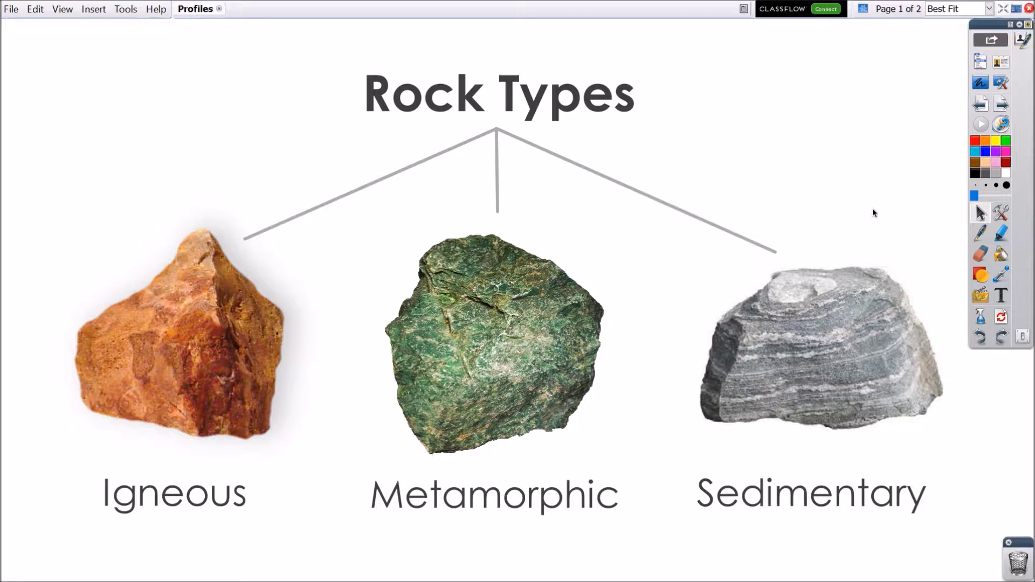
# - Select the Rock Types title and save the flipchart with Ctrl+S
pyautogui.click(609, 98)
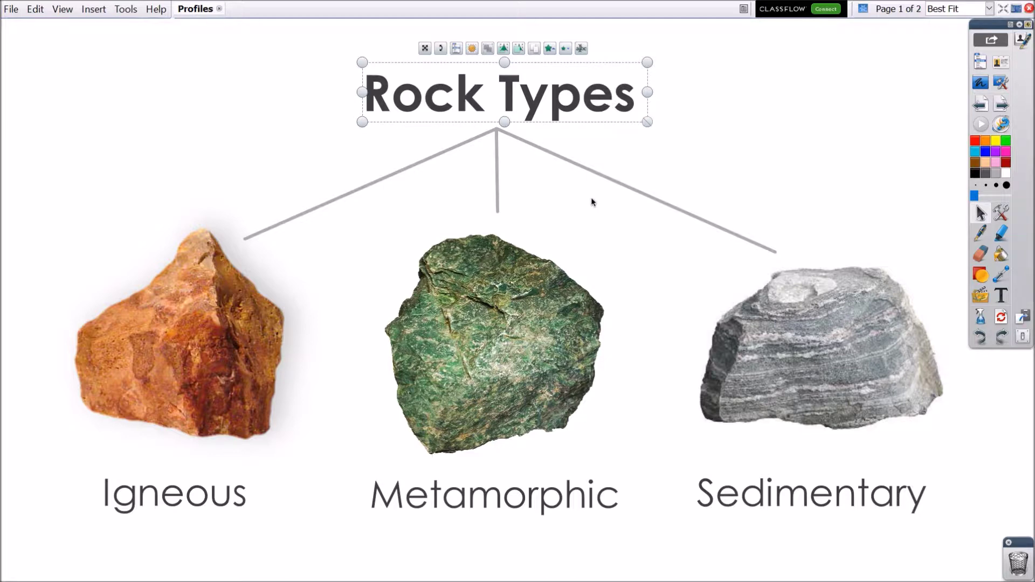
pyautogui.hotkey('ctrl', 's')
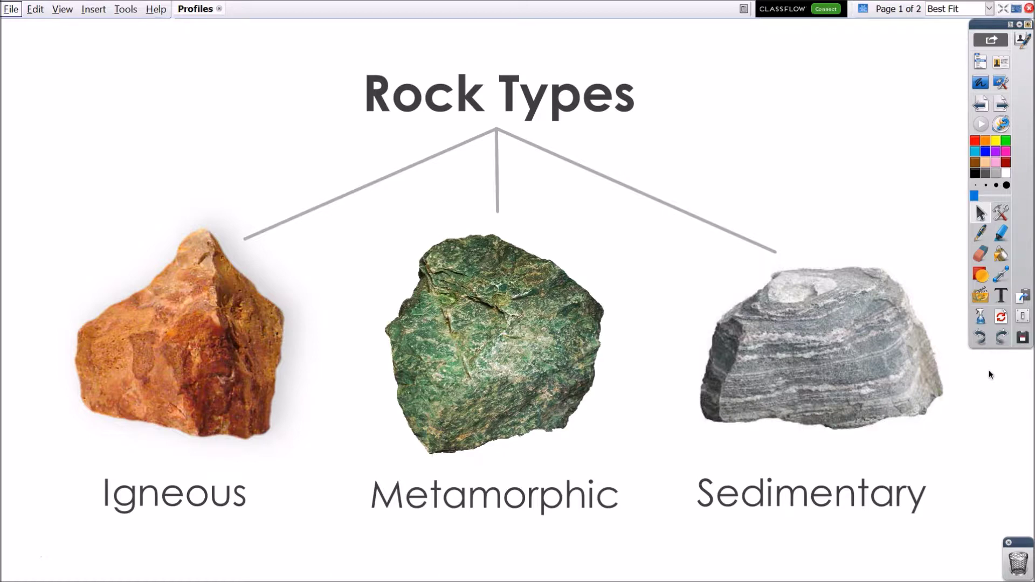
pyautogui.click(1024, 319)
# - In Edit > Profiles, keep Authoring selected and set the toolbox icon size to 44
pyautogui.click(36, 8)
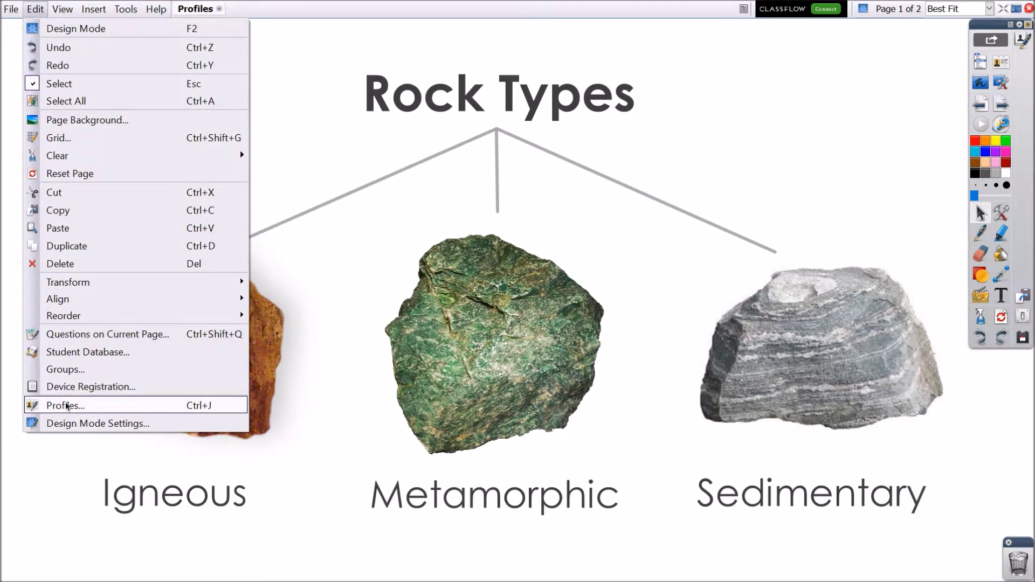
pyautogui.click(63, 405)
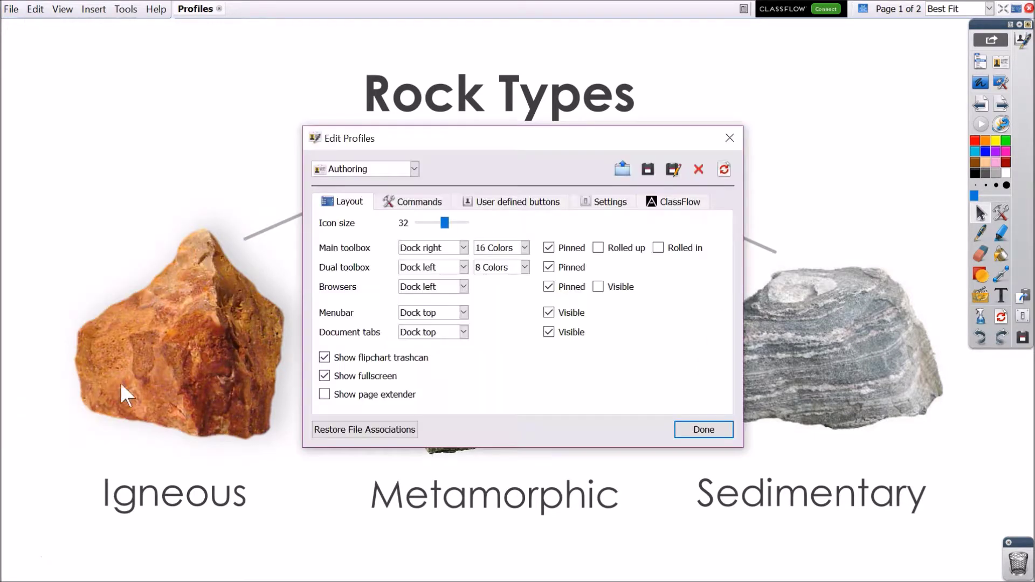
pyautogui.click(415, 169)
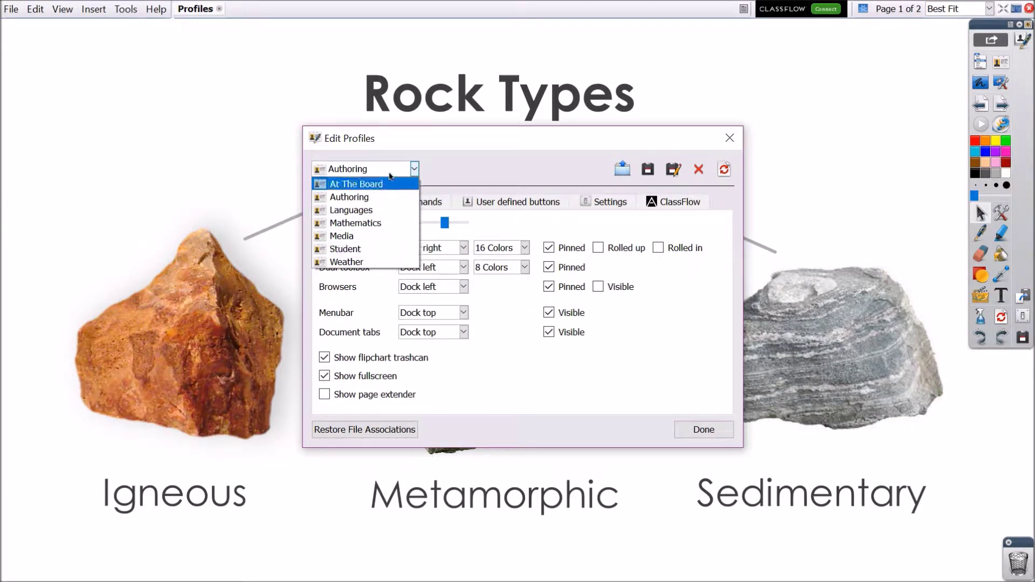
pyautogui.click(429, 172)
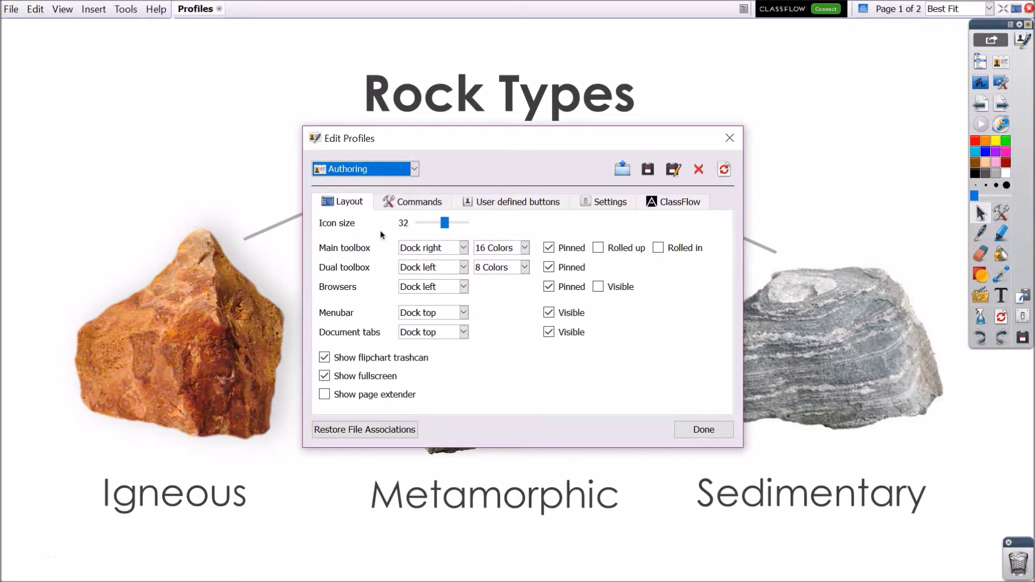
pyautogui.moveTo(444, 224); pyautogui.dragTo(464, 229)
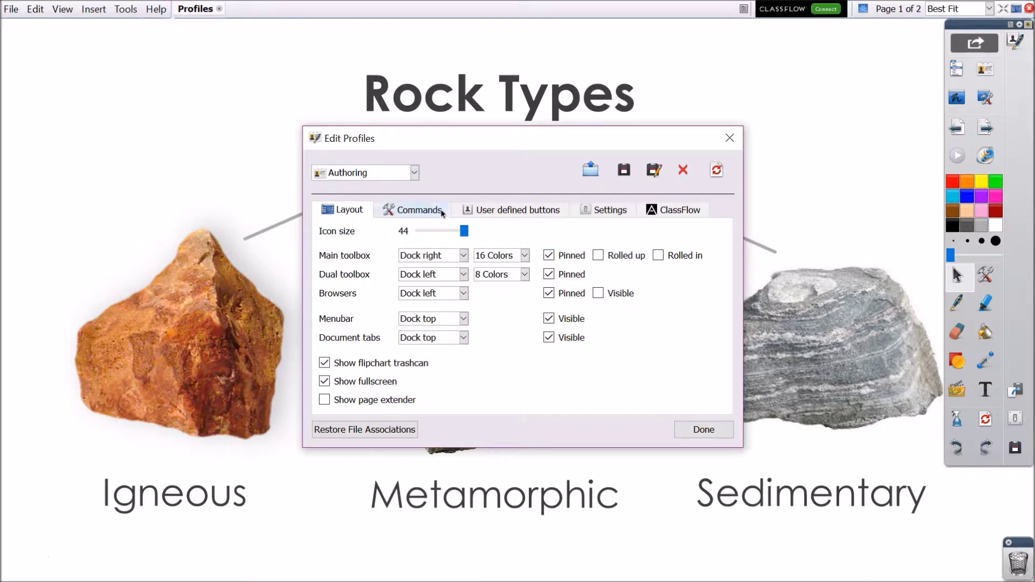
pyautogui.click(420, 210)
# - Add Magic Ink, then Object Browser, to the Main Toolbox command list with Add >>
pyautogui.click(364, 341)
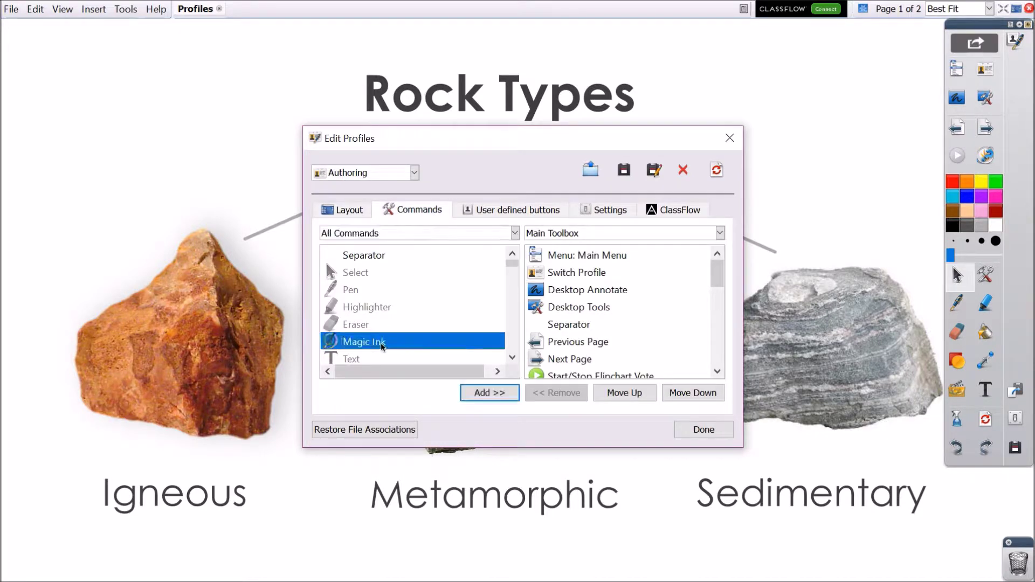
pyautogui.click(490, 392)
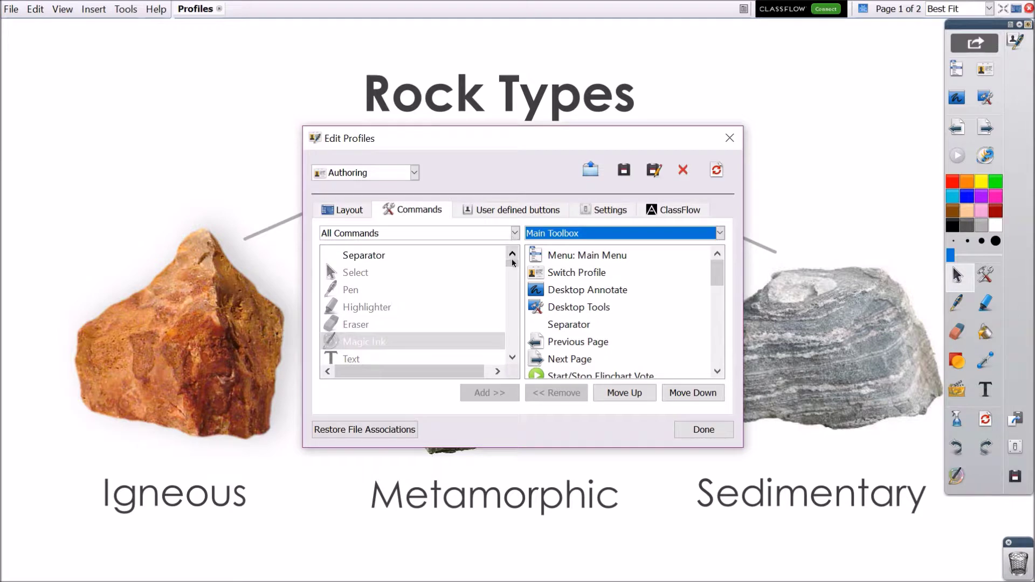
pyautogui.moveTo(511, 264); pyautogui.dragTo(515, 291)
pyautogui.scroll(-1, 446, 315)
pyautogui.click(376, 325)
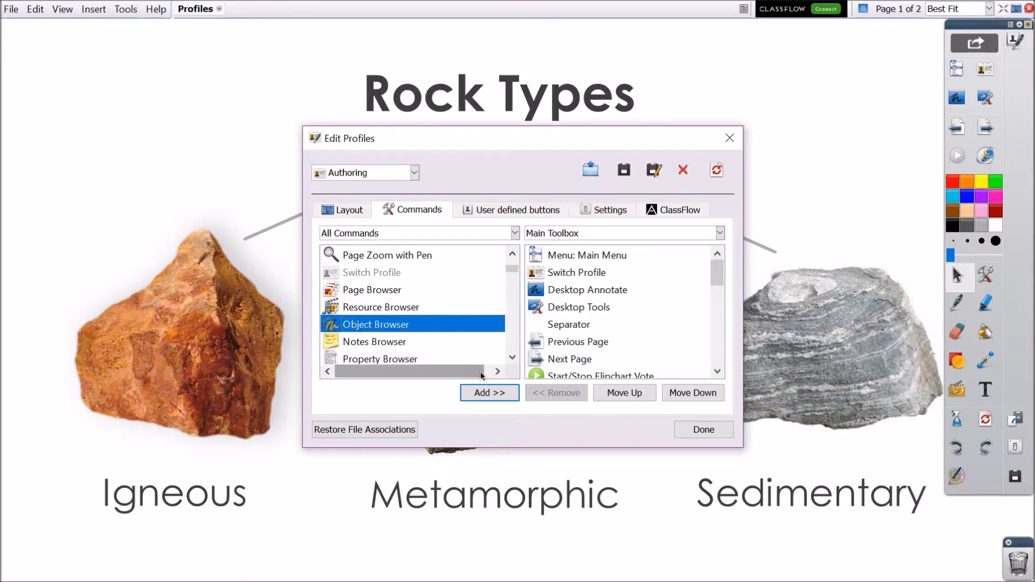
pyautogui.click(489, 393)
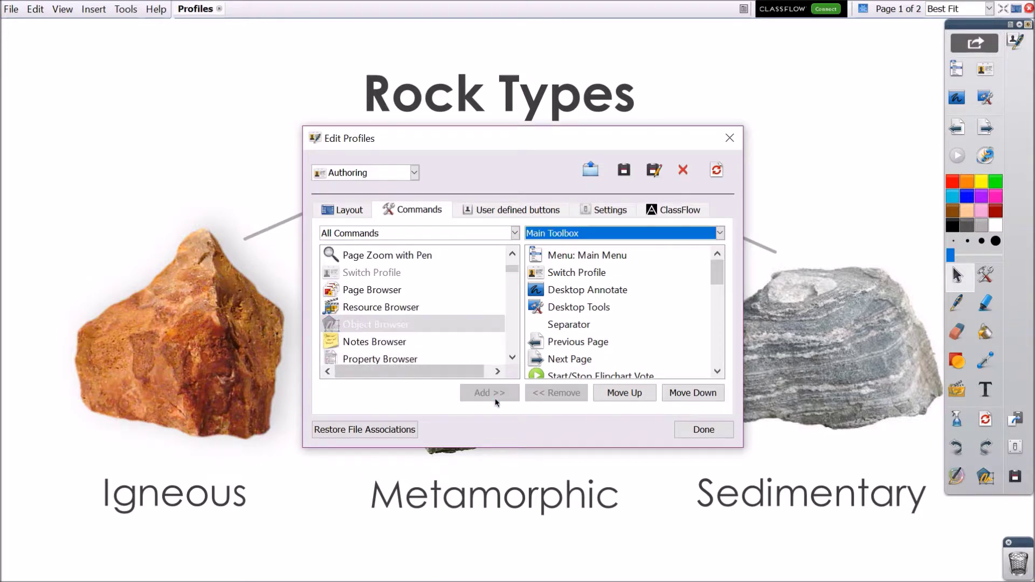
pyautogui.click(712, 236)
pyautogui.click(622, 258)
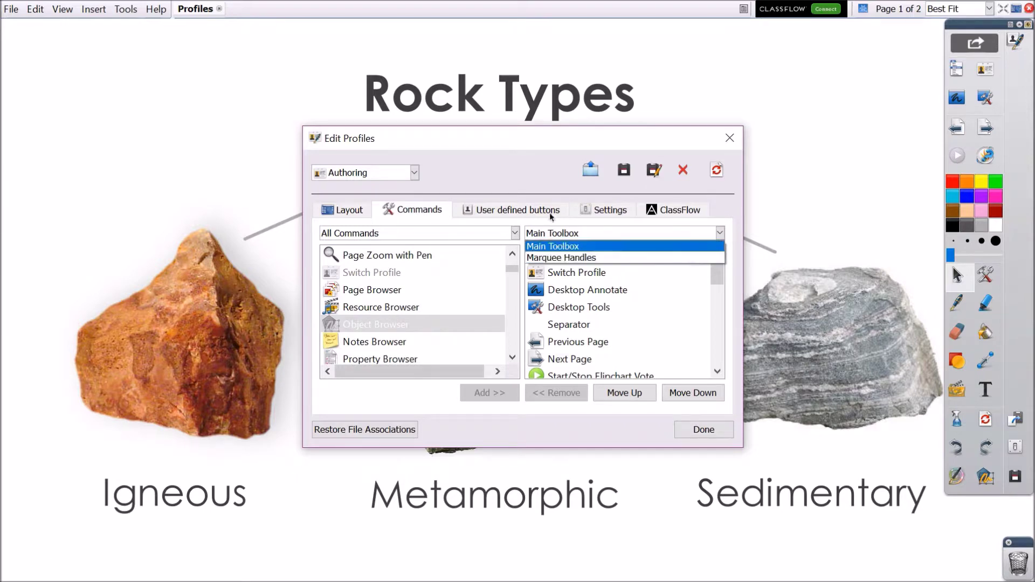
pyautogui.click(599, 212)
# - Pick black from the World colour palette in Flipchart settings
pyautogui.click(578, 274)
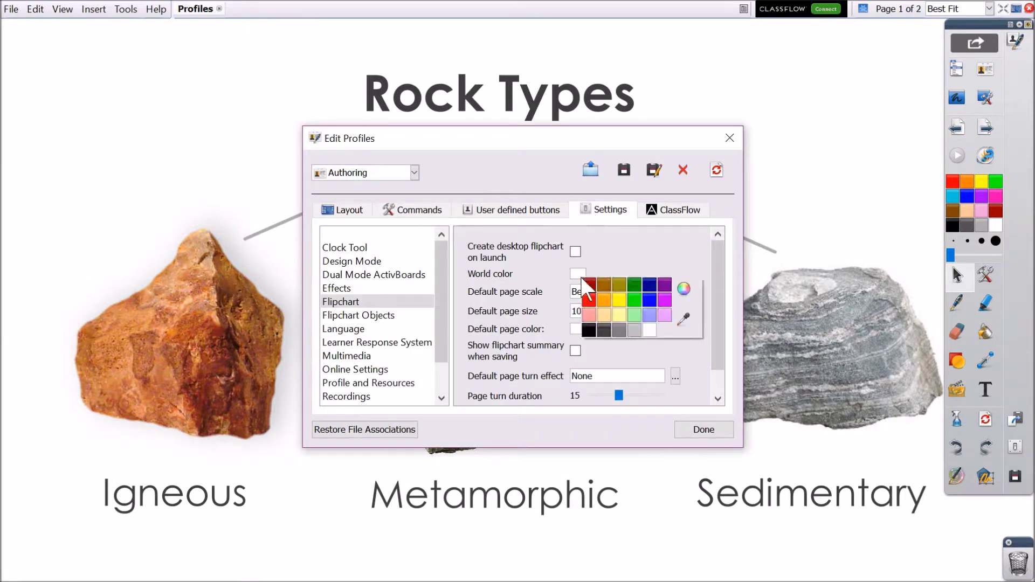
pyautogui.click(588, 331)
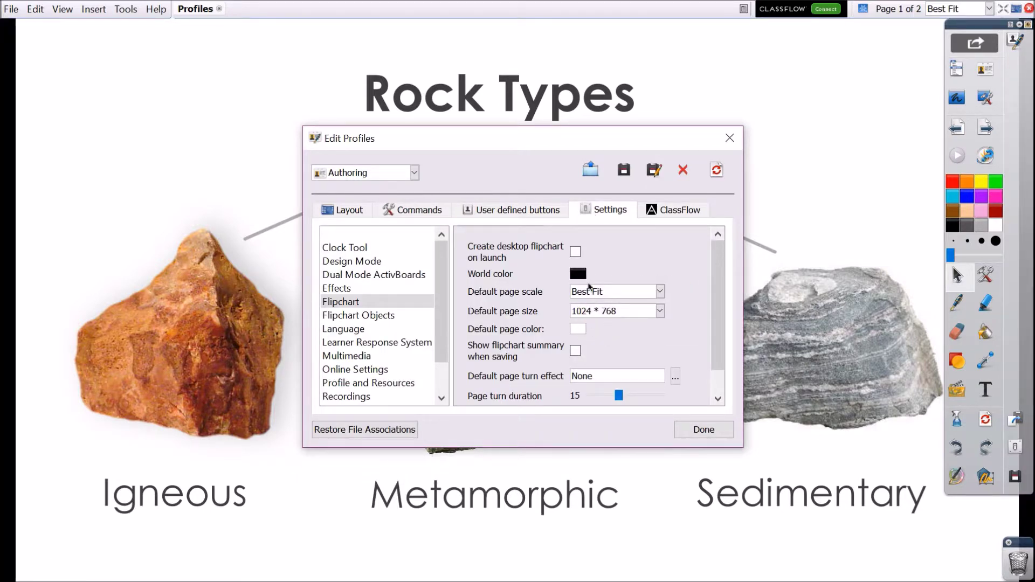